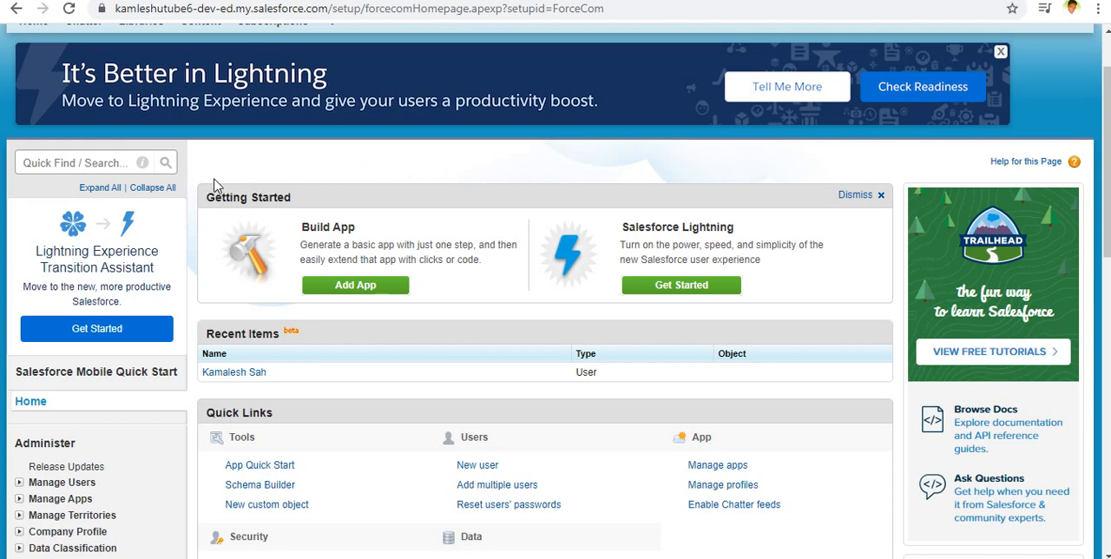
# Search the setup options for "apps" and open the Apps page under Create.
pyautogui.scroll(1, 211, 183)
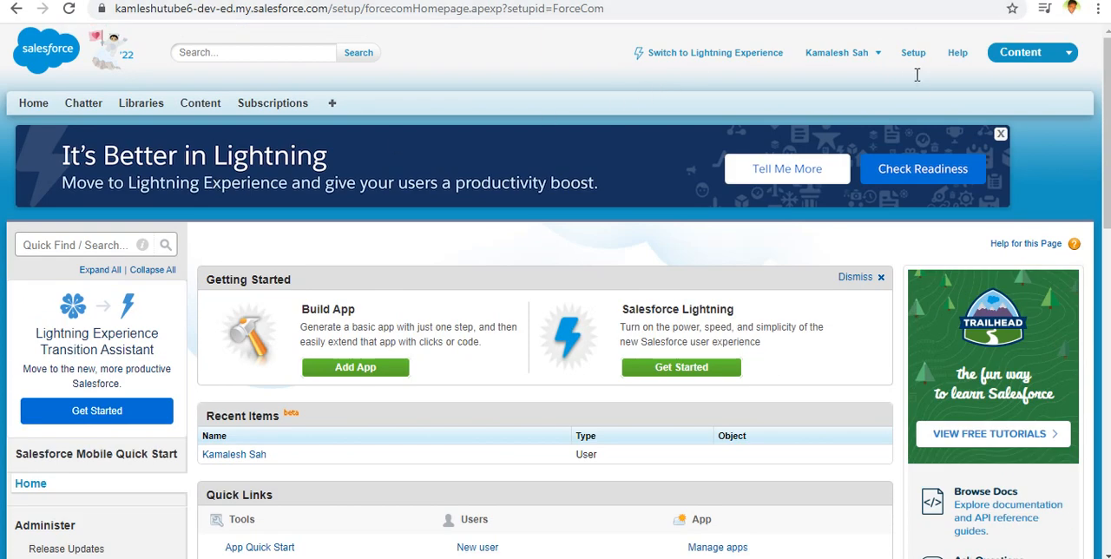
pyautogui.click(82, 244)
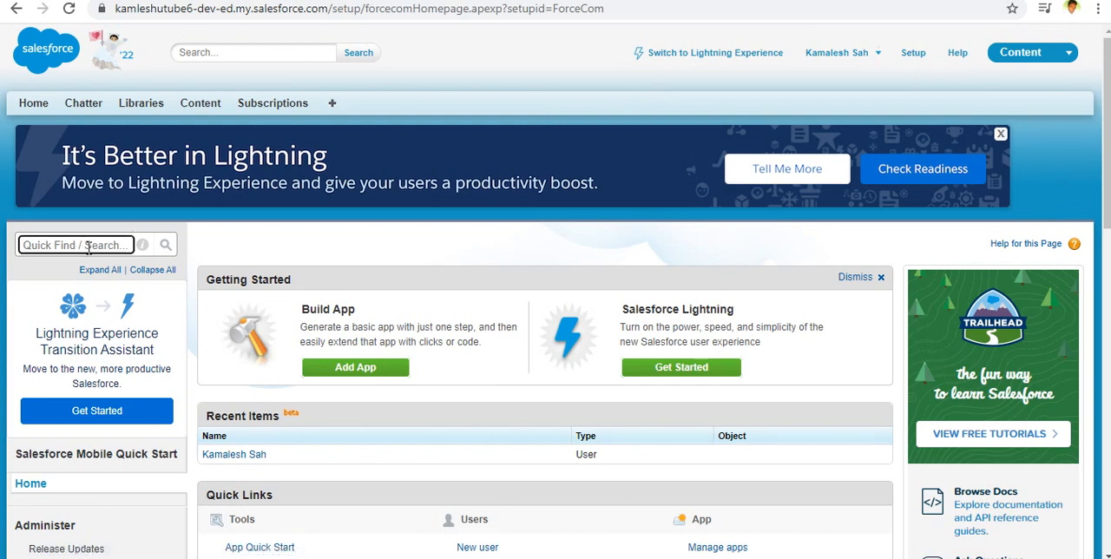
pyautogui.write('apps')
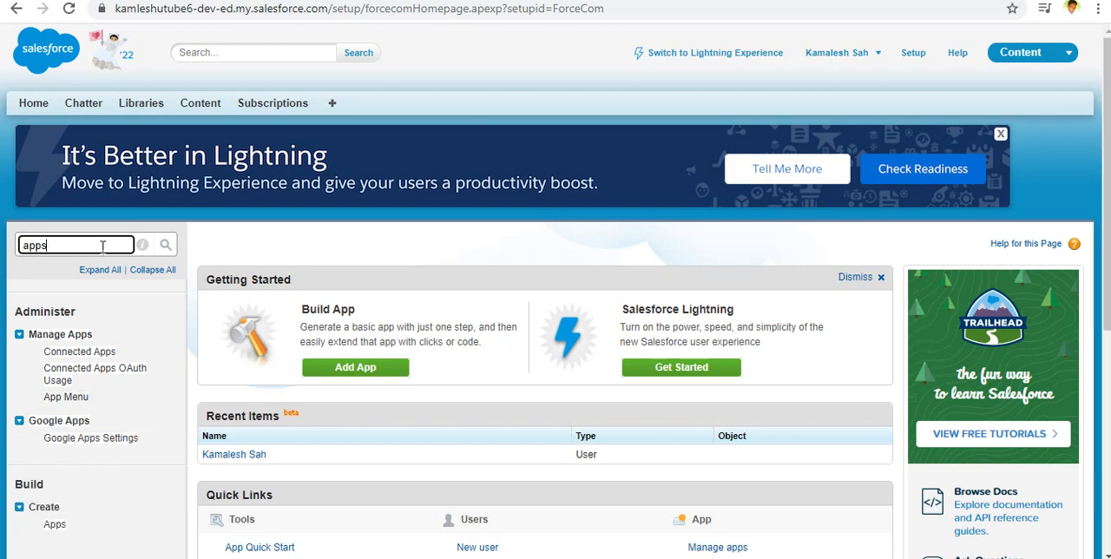
pyautogui.click(55, 525)
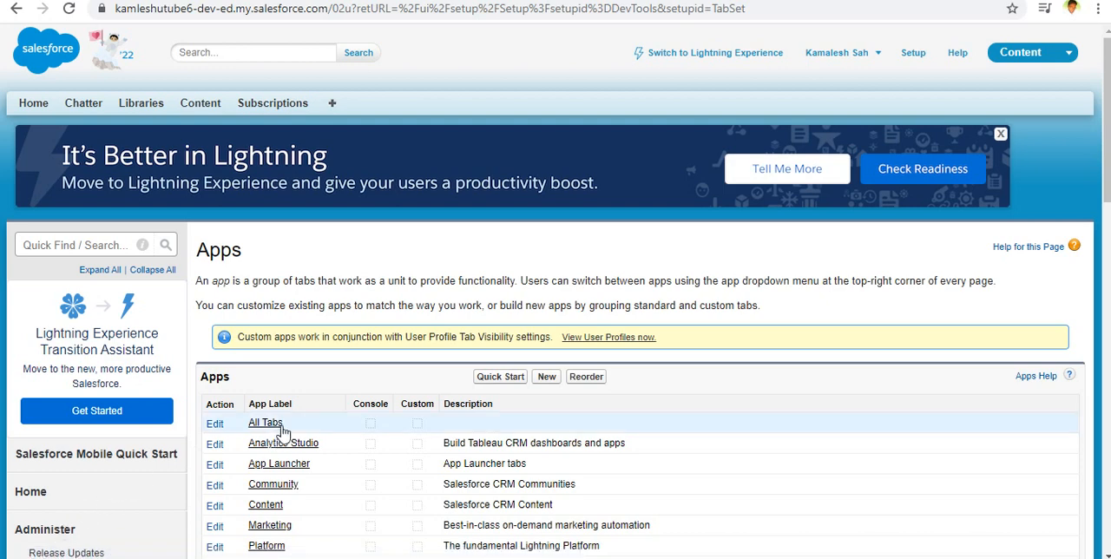
# Start creating a new app of the Custom app type and proceed to its details.
pyautogui.scroll(-2, 323, 384)
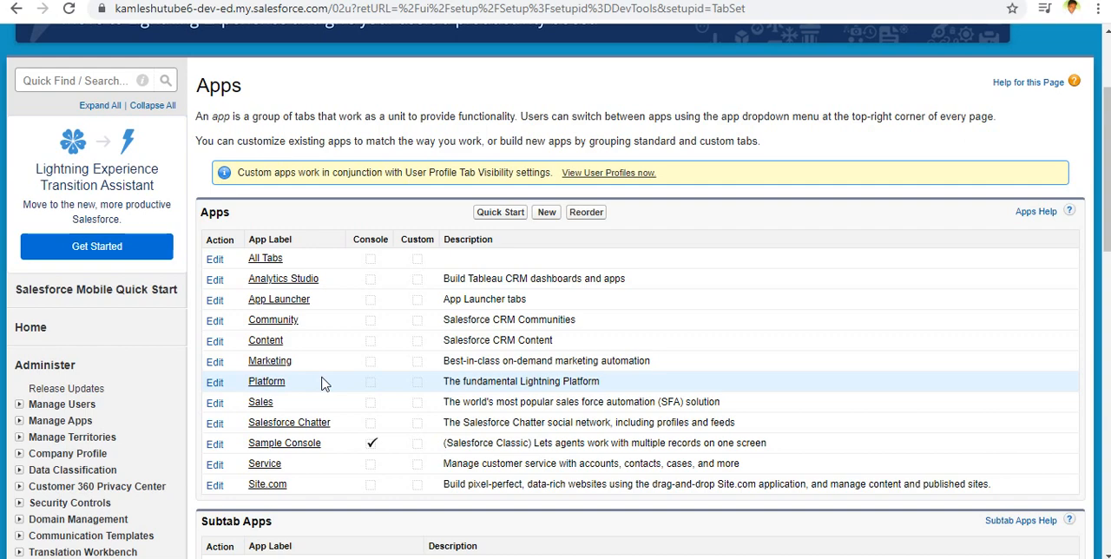
pyautogui.scroll(-2, 322, 384)
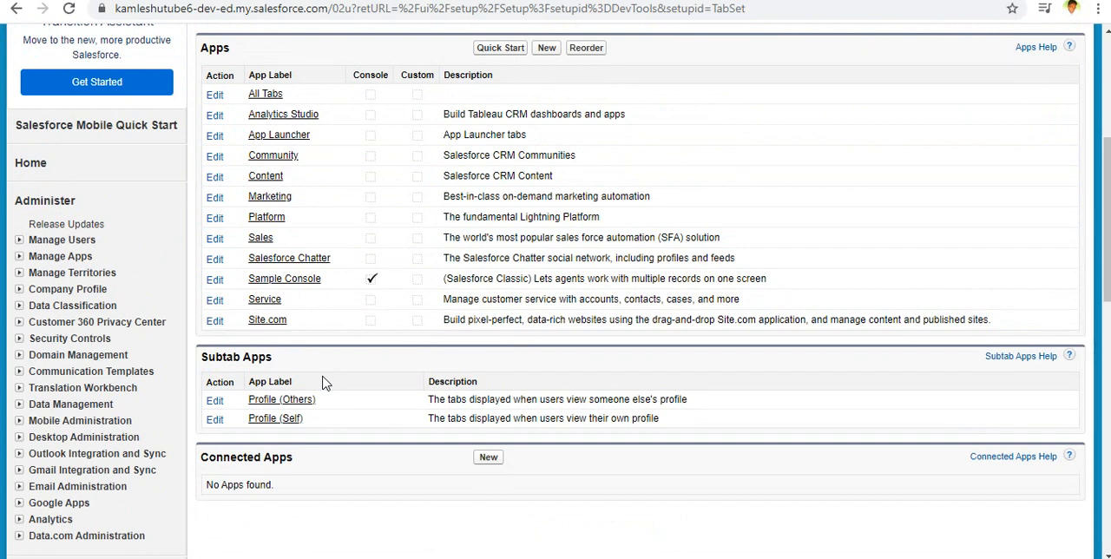
pyautogui.scroll(3, 322, 384)
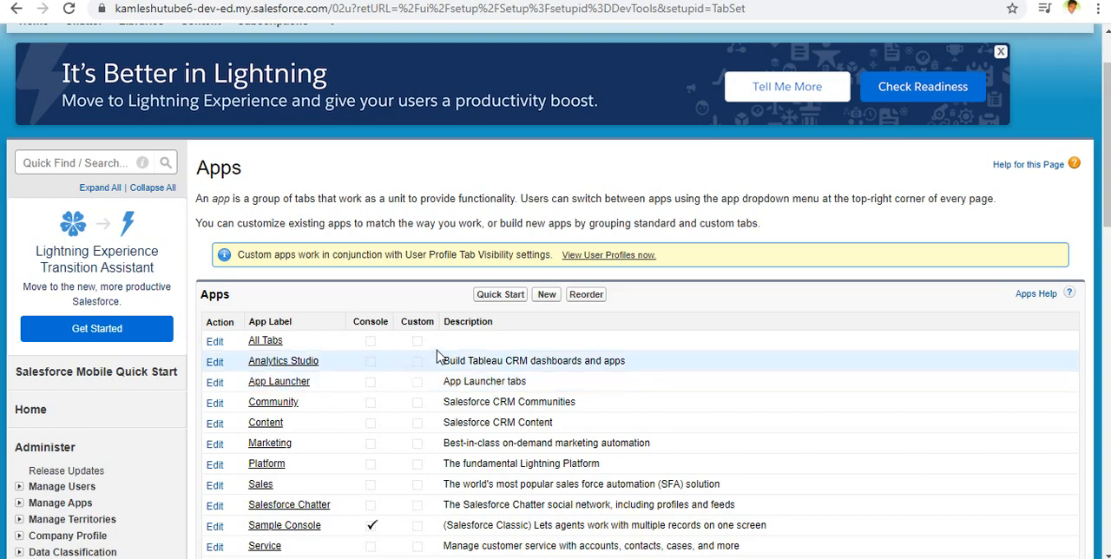
pyautogui.click(545, 295)
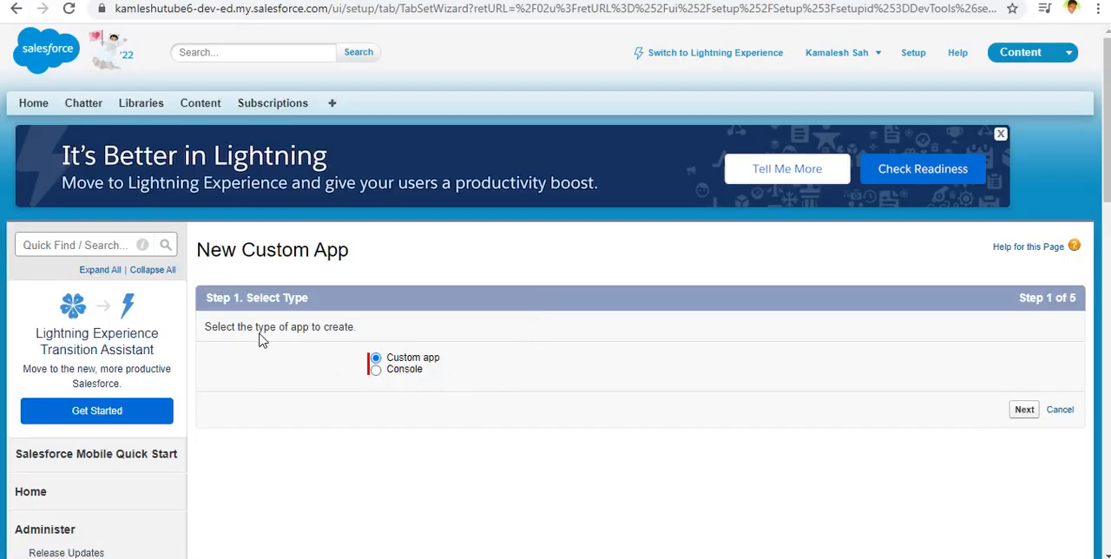
pyautogui.click(1024, 409)
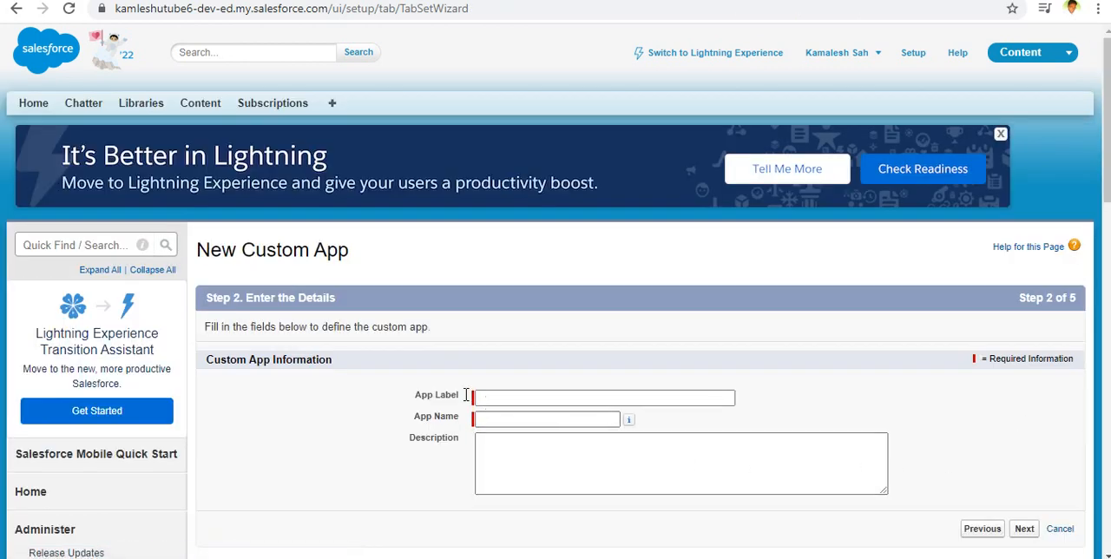
# Set both the app label and the app name to Recruiting.
pyautogui.click(503, 402)
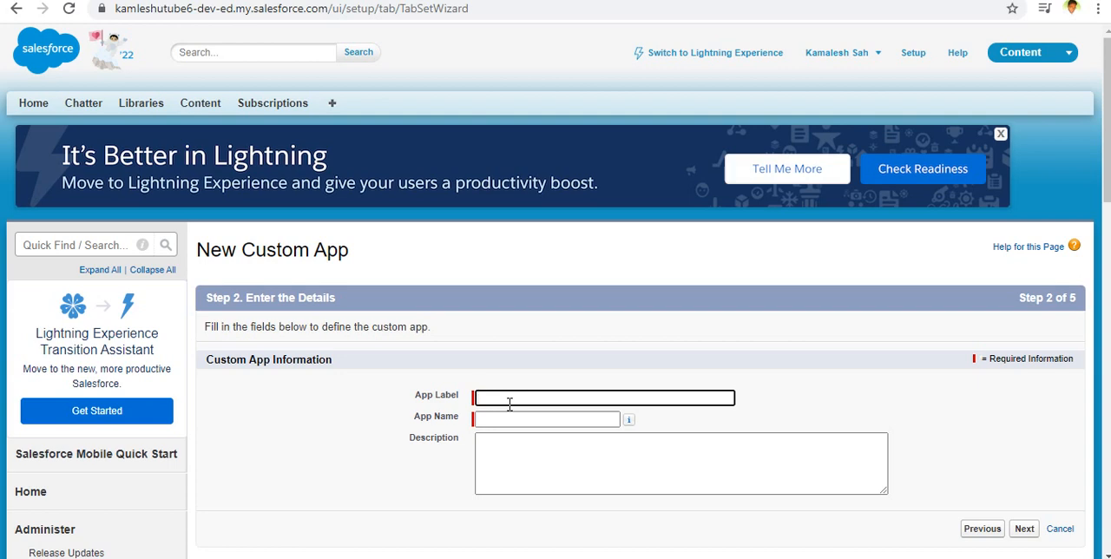
pyautogui.write('Recruiting')
pyautogui.click(517, 420)
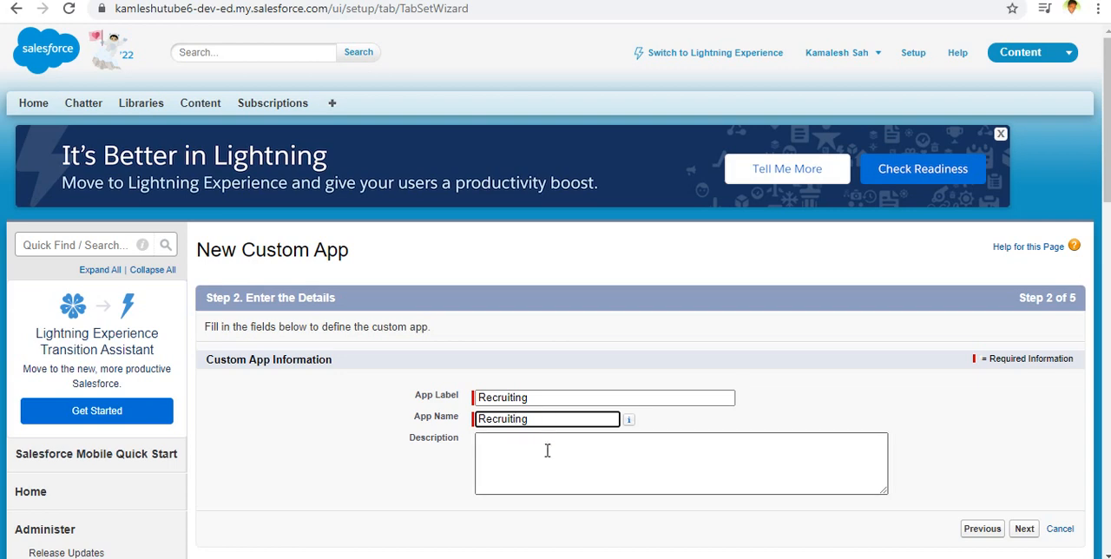
pyautogui.click(714, 466)
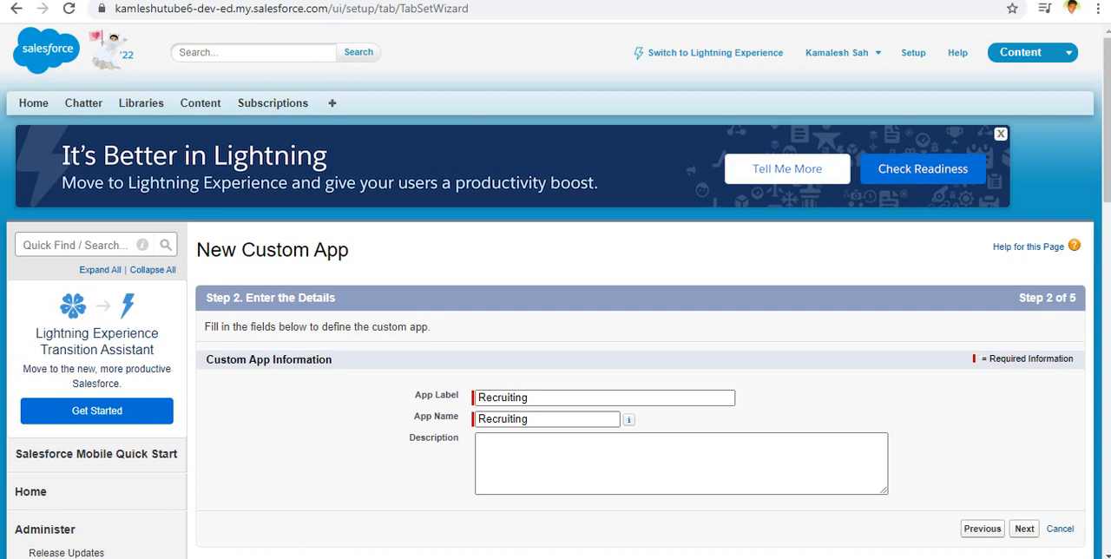
# Enter the app description "My Recruiting Apps" and continue past the logo step without inserting an image.
pyautogui.click(621, 466)
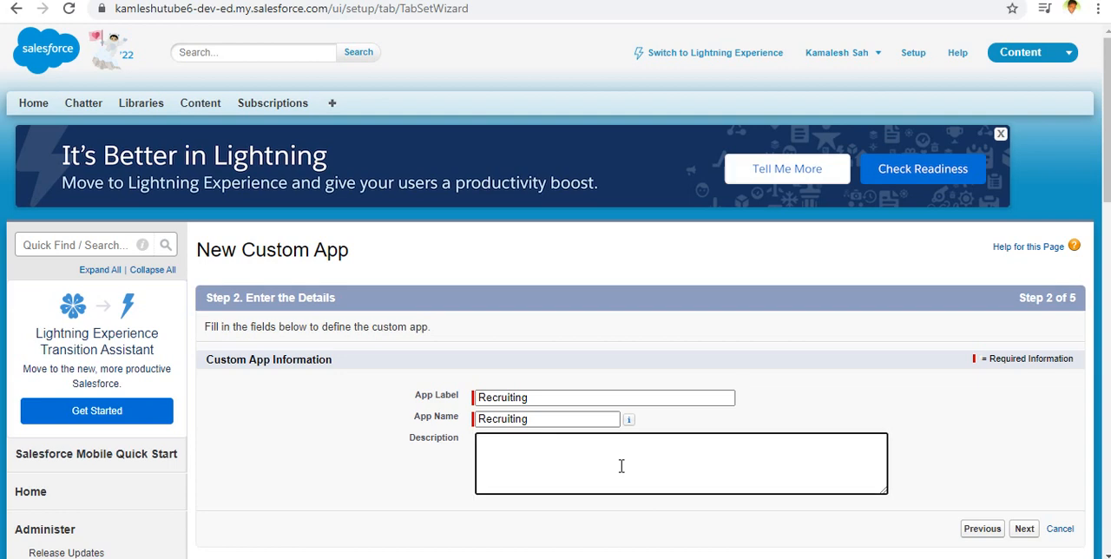
pyautogui.write('A')
pyautogui.moveTo(560, 396); pyautogui.dragTo(354, 410)
pyautogui.hotkey('ctrl', 'c')
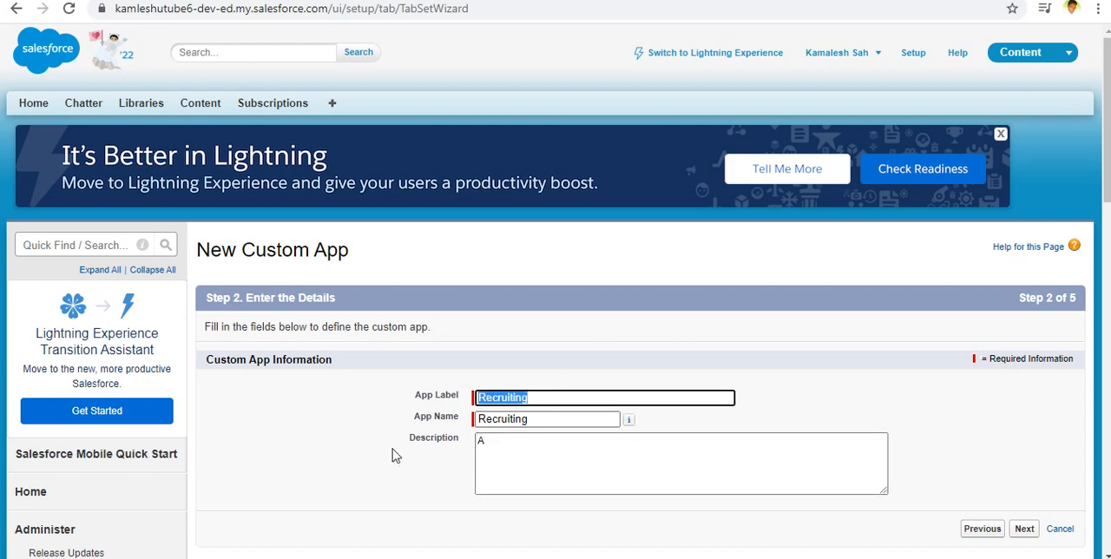
pyautogui.moveTo(535, 438); pyautogui.dragTo(380, 442)
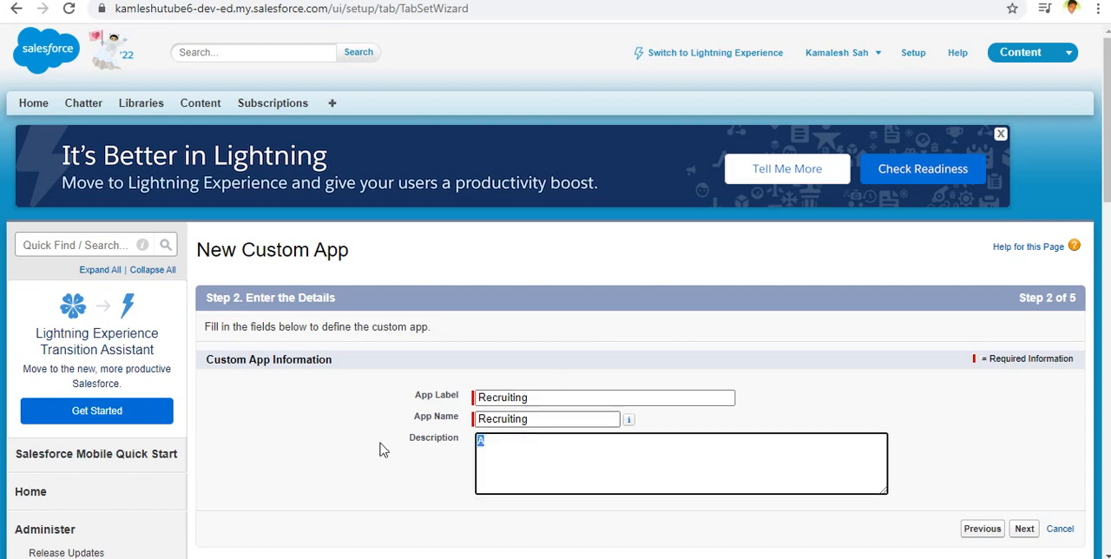
pyautogui.hotkey('ctrl', 'v')
pyautogui.click(483, 440)
pyautogui.write('My')
pyautogui.press('Right')
pyautogui.press('Right')
pyautogui.press('Right')
pyautogui.write('Apps')
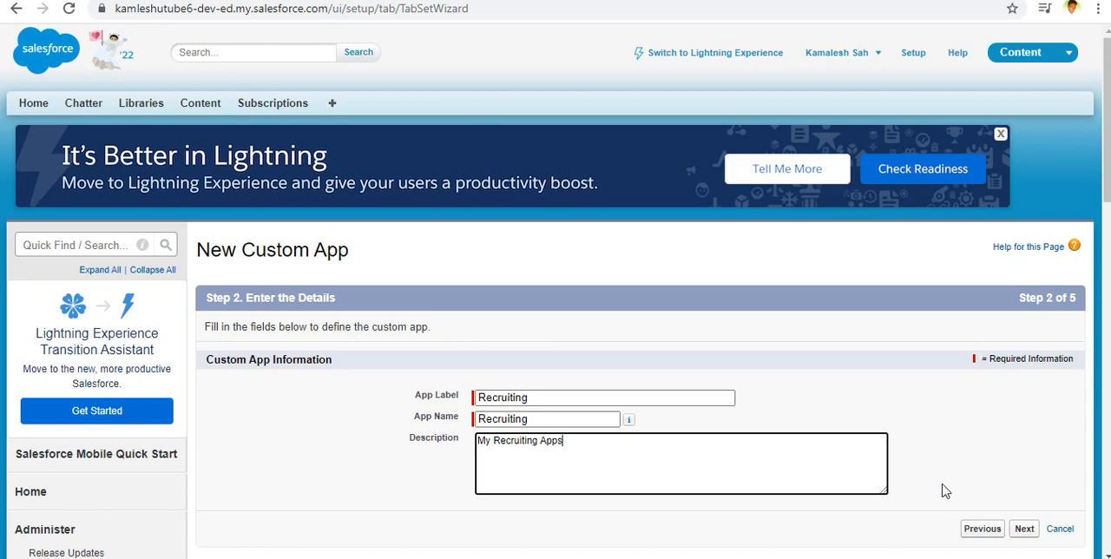
pyautogui.click(1024, 529)
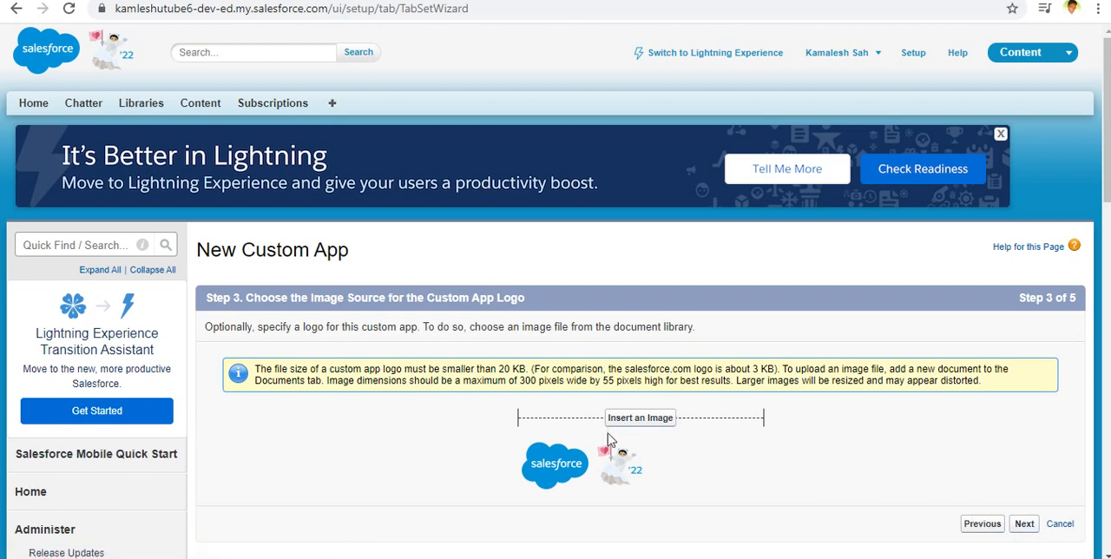
pyautogui.click(1022, 524)
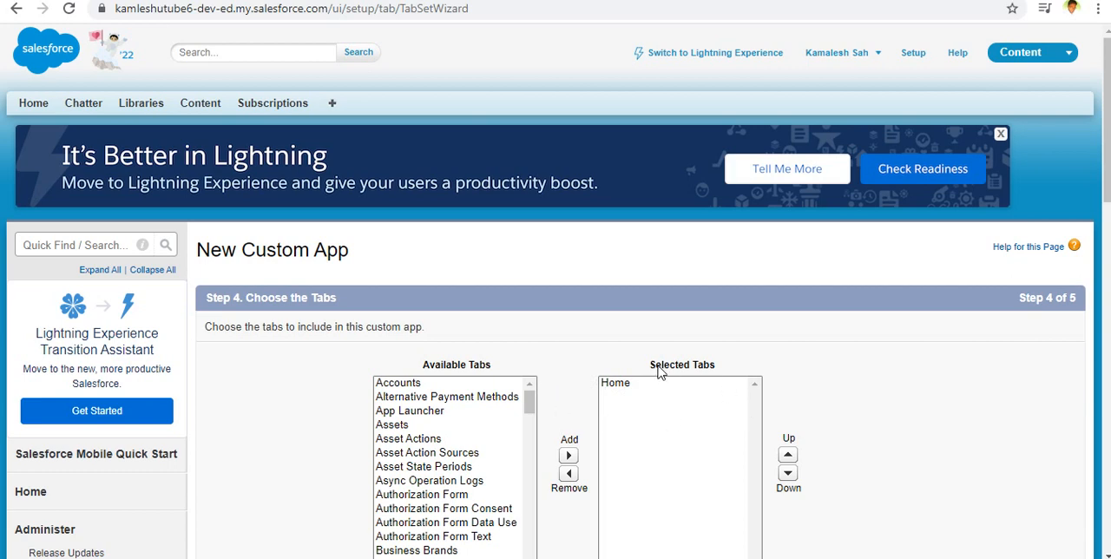
# Add the Reports tab to the custom app's selected tabs alongside Home.
pyautogui.click(612, 383)
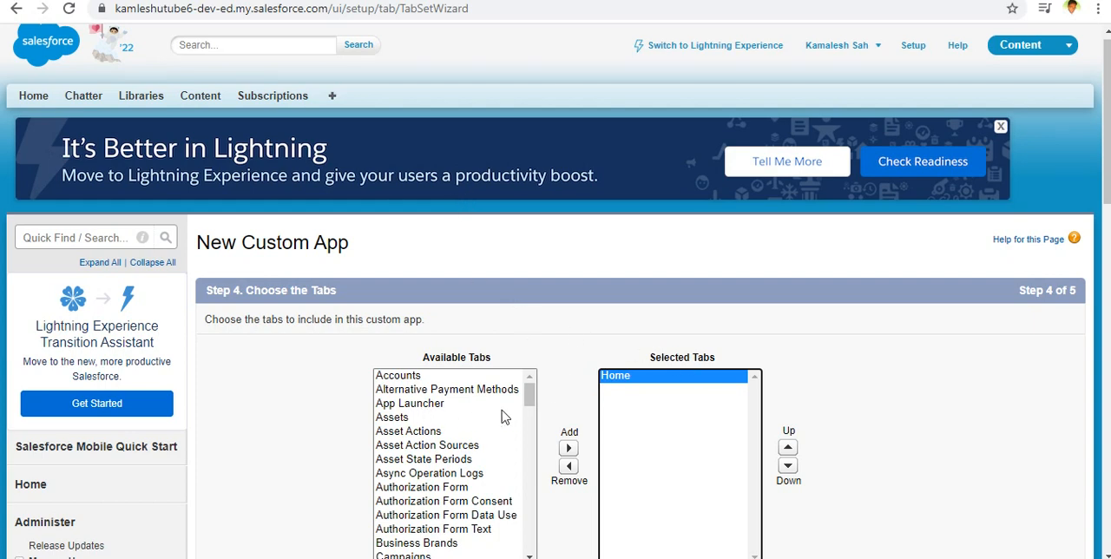
pyautogui.click(530, 395)
pyautogui.moveTo(530, 395)
pyautogui.mouseDown()
pyautogui.moveTo(529, 477)
pyautogui.moveTo(532, 388)
pyautogui.mouseUp()
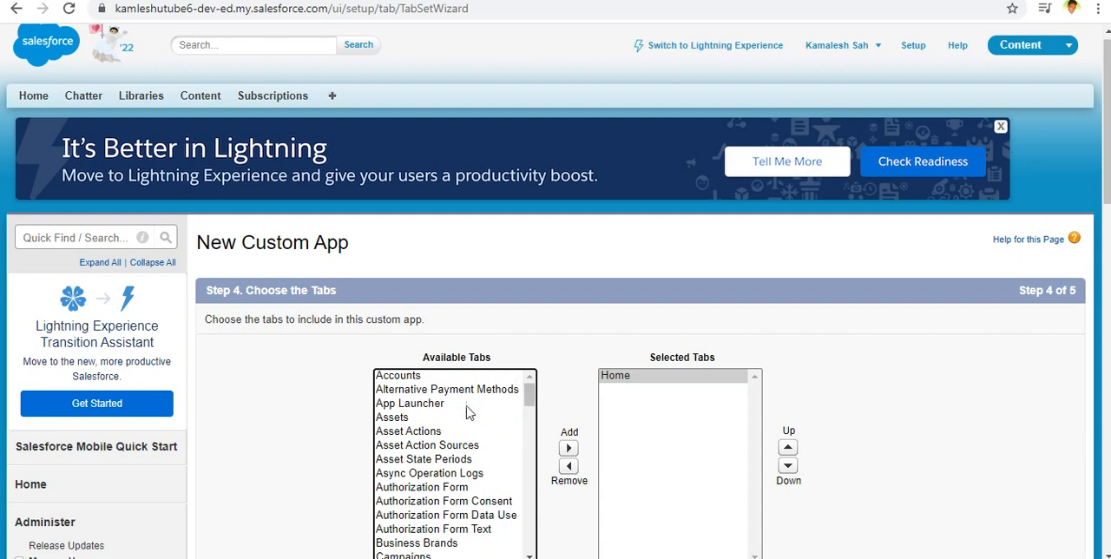
pyautogui.scroll(-3, 453, 456)
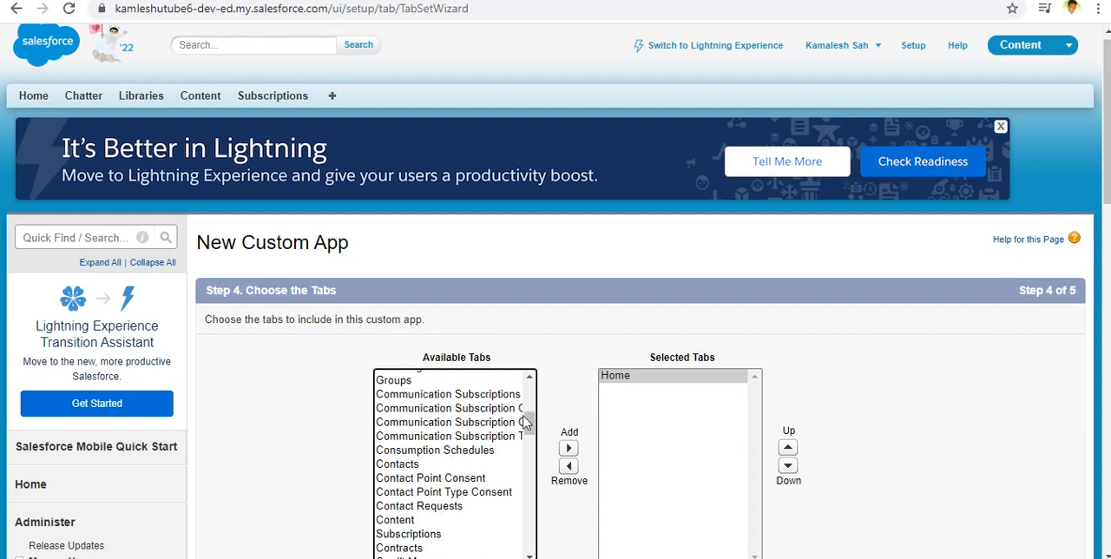
pyautogui.moveTo(527, 423); pyautogui.dragTo(527, 532)
pyautogui.scroll(-1, 515, 503)
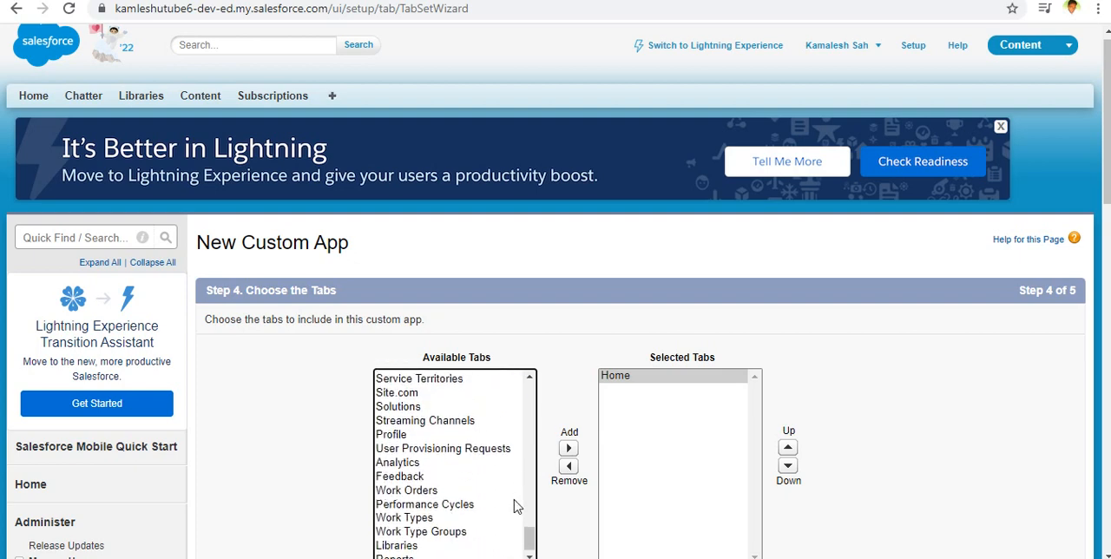
pyautogui.scroll(-1, 559, 519)
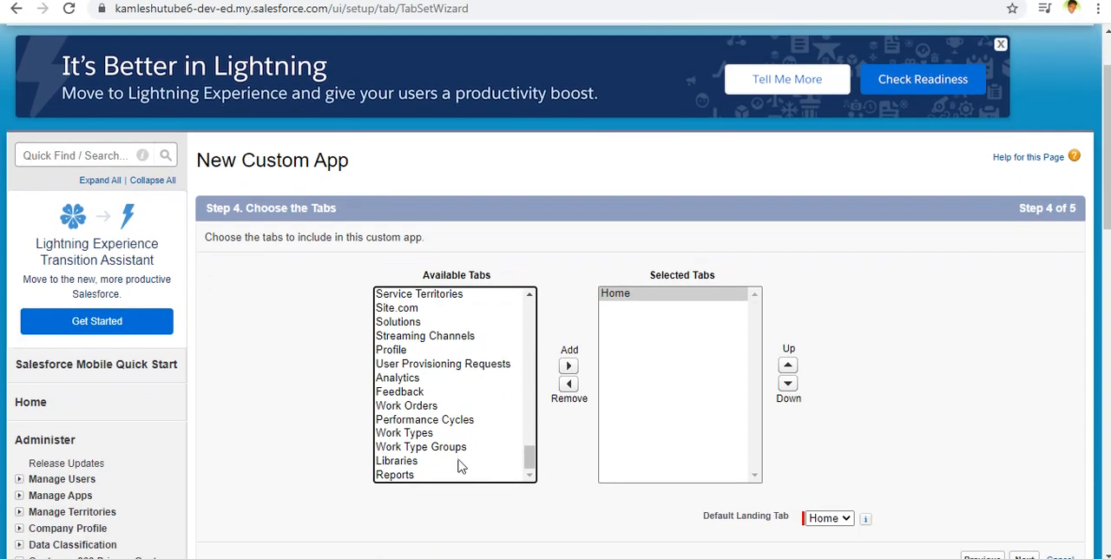
pyautogui.click(408, 478)
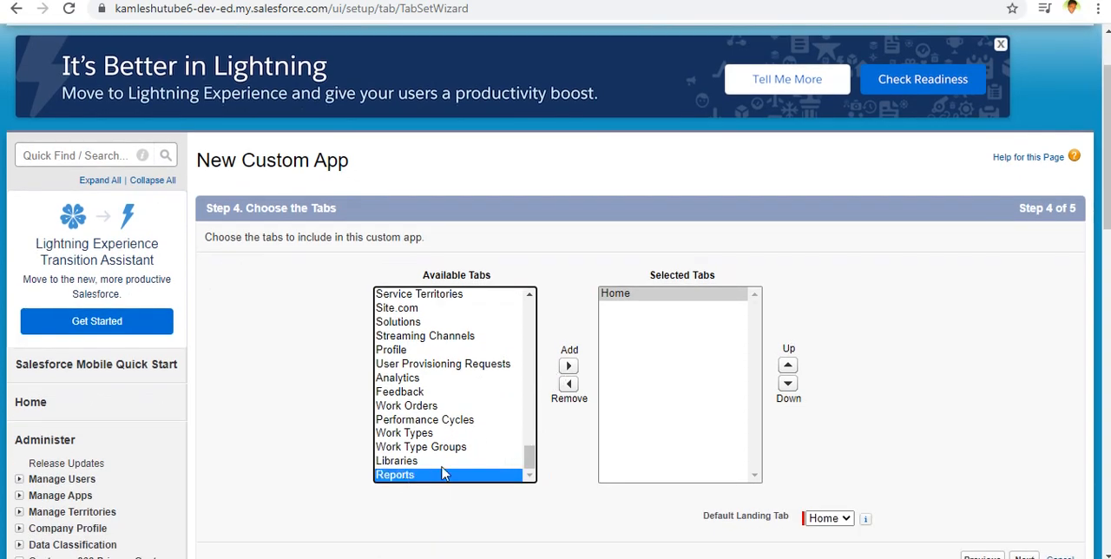
pyautogui.click(568, 366)
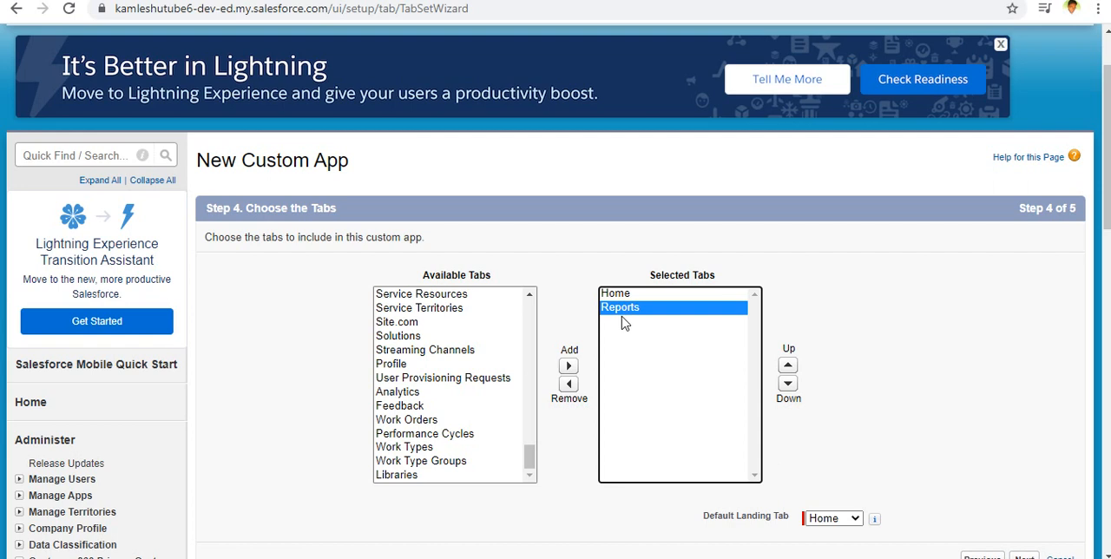
pyautogui.click(569, 384)
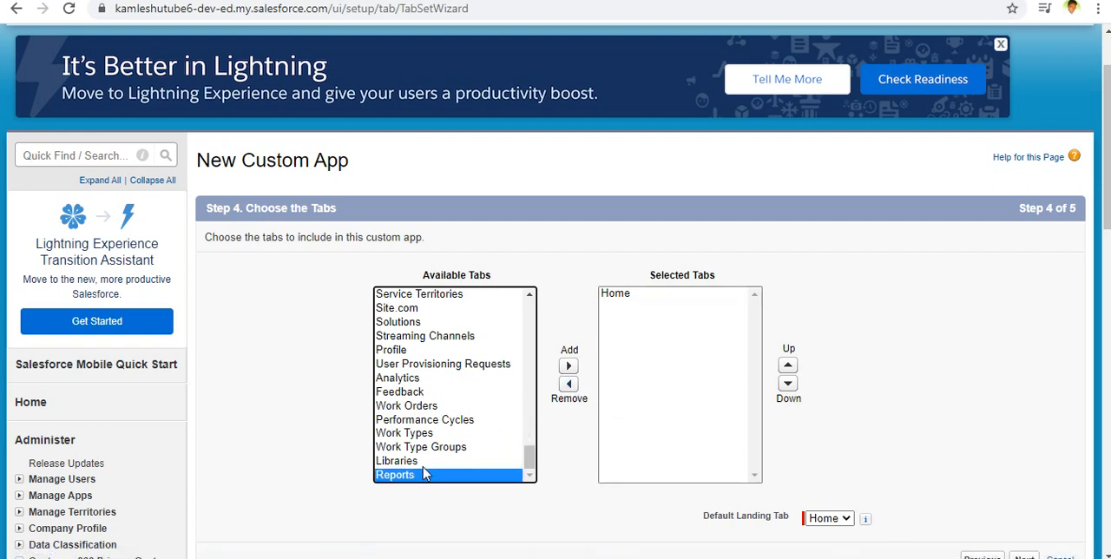
pyautogui.click(569, 365)
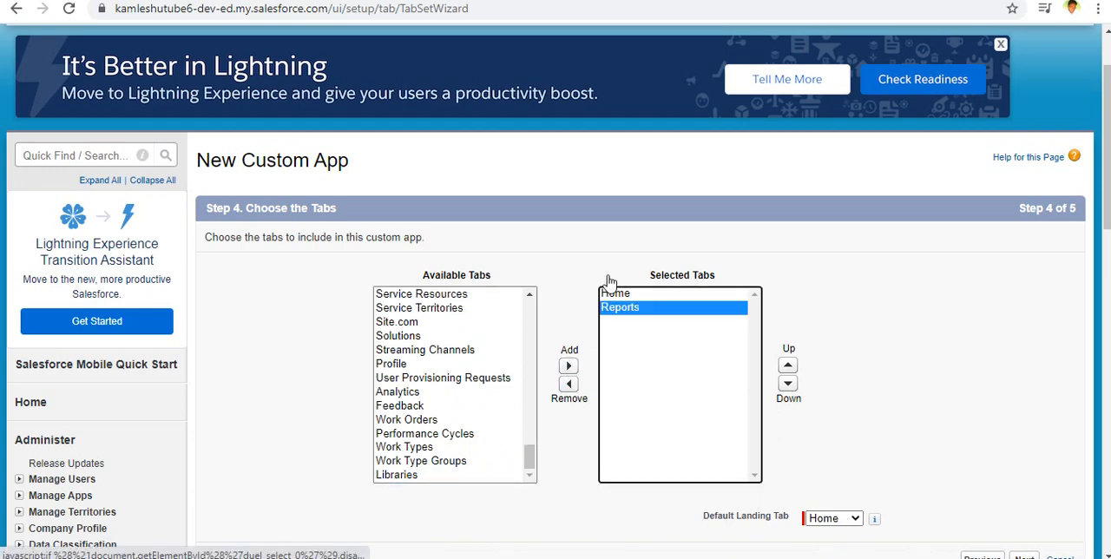
# Keep Home as the default landing tab and proceed to the profile assignment.
pyautogui.scroll(2, 460, 235)
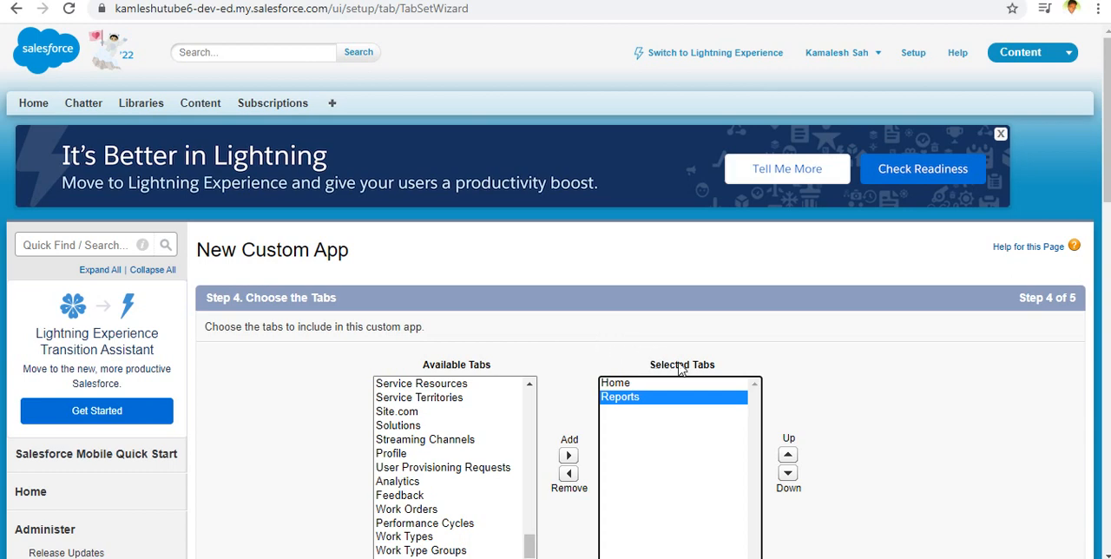
pyautogui.scroll(-4, 731, 390)
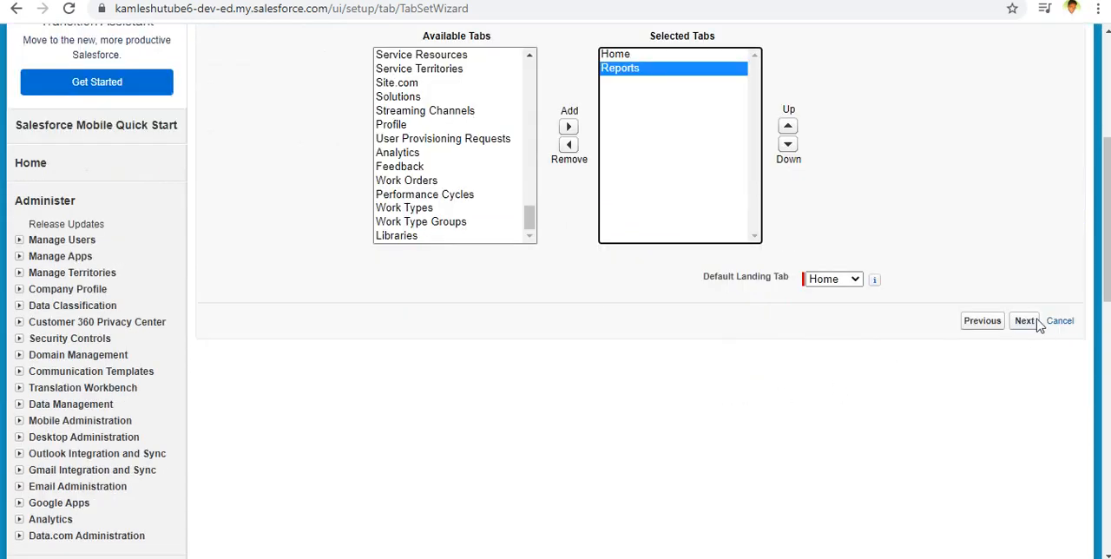
pyautogui.click(835, 279)
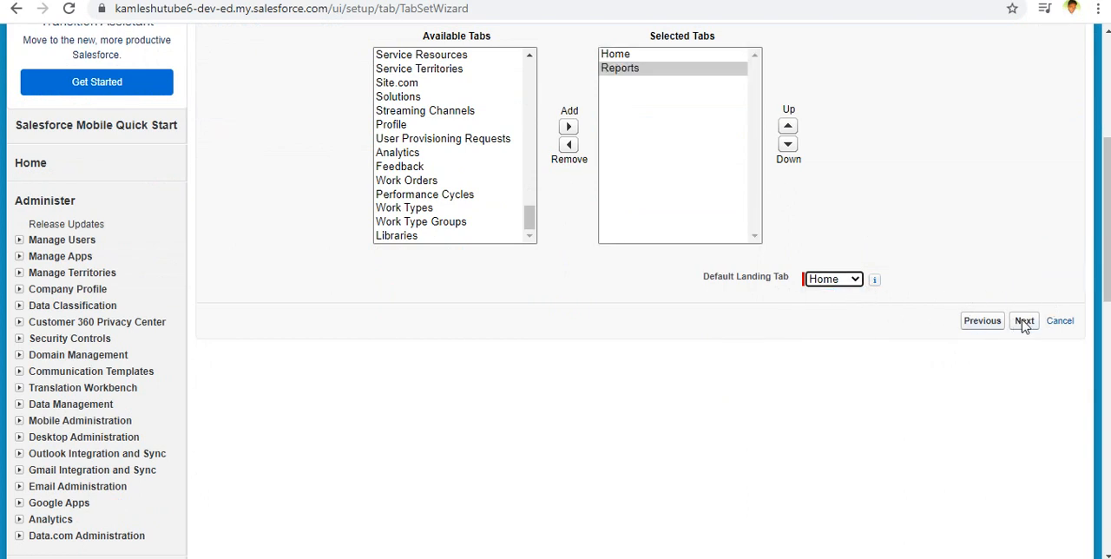
pyautogui.click(1024, 322)
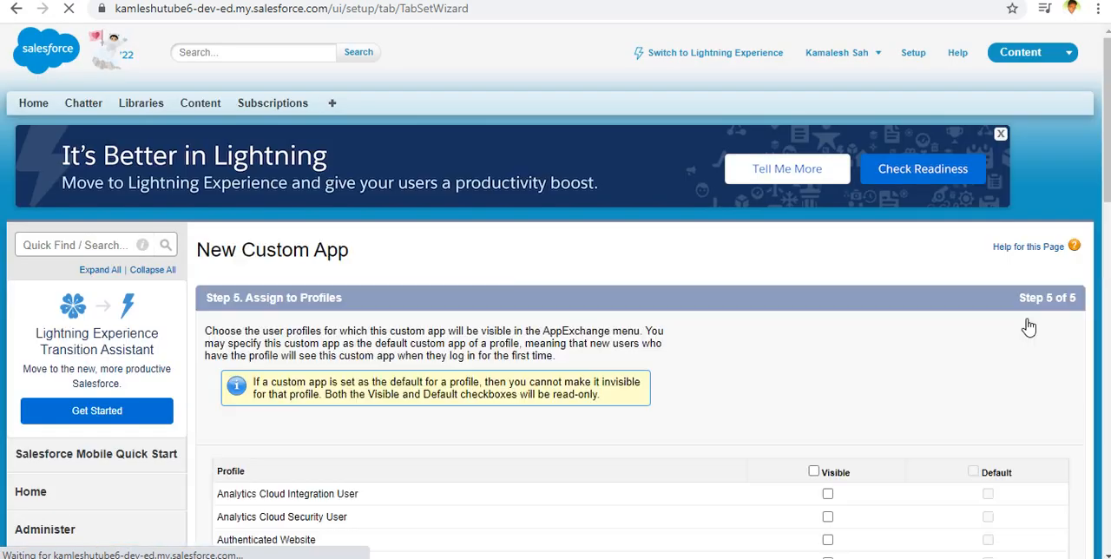
# Look through the profile list and make the custom app visible to the System Administrator profile.
pyautogui.scroll(-2, 934, 359)
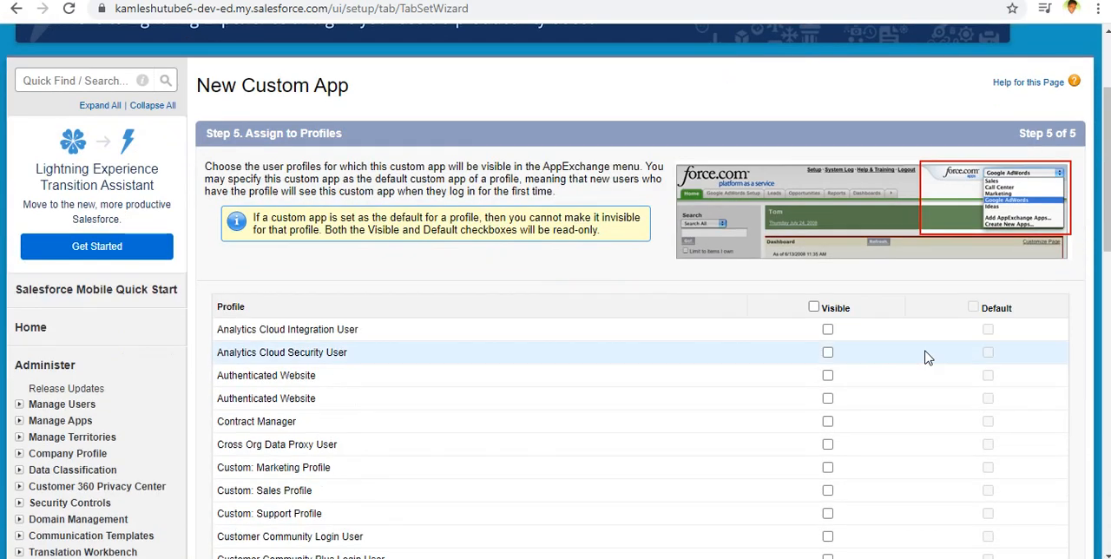
pyautogui.scroll(-2, 926, 358)
pyautogui.scroll(2, 926, 358)
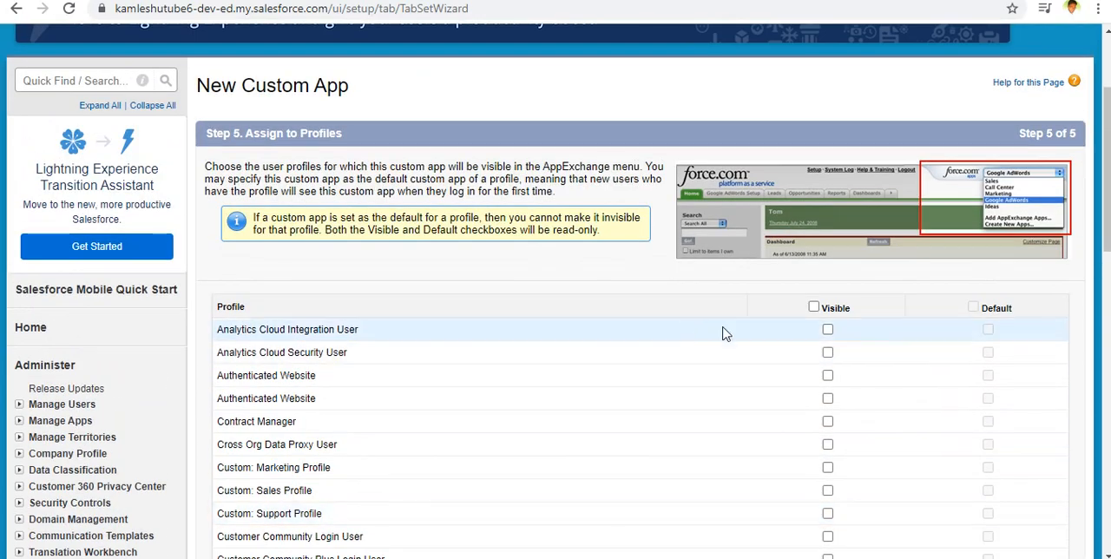
pyautogui.scroll(-7, 691, 323)
pyautogui.scroll(-1, 692, 323)
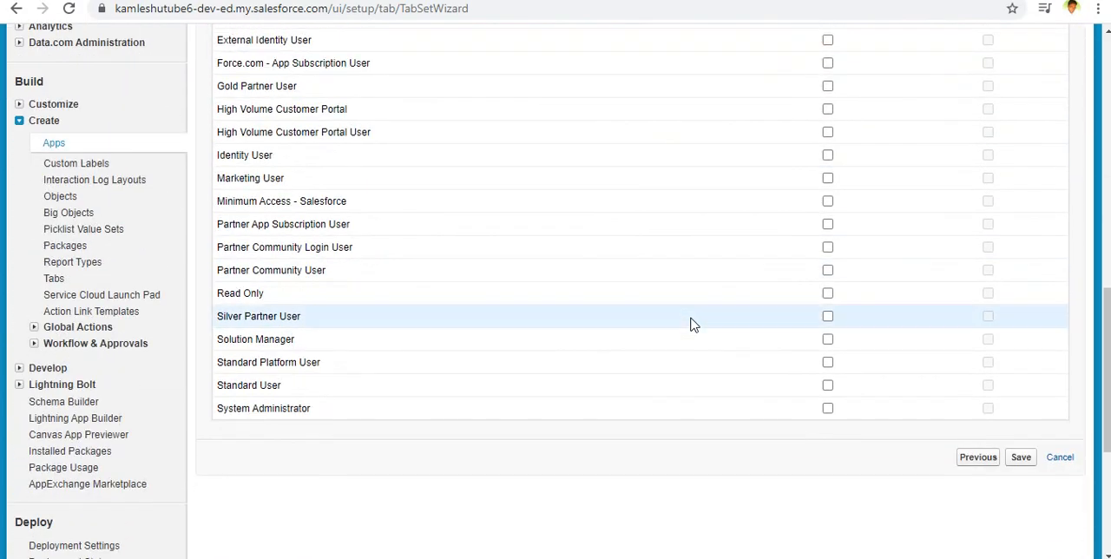
pyautogui.scroll(10, 691, 323)
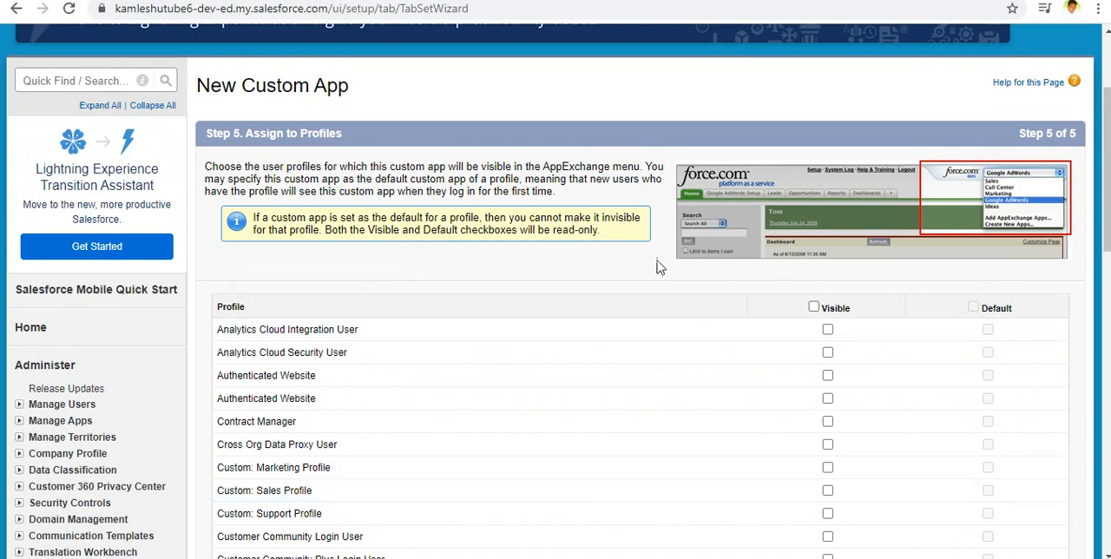
pyautogui.scroll(-2, 493, 323)
pyautogui.scroll(-8, 493, 323)
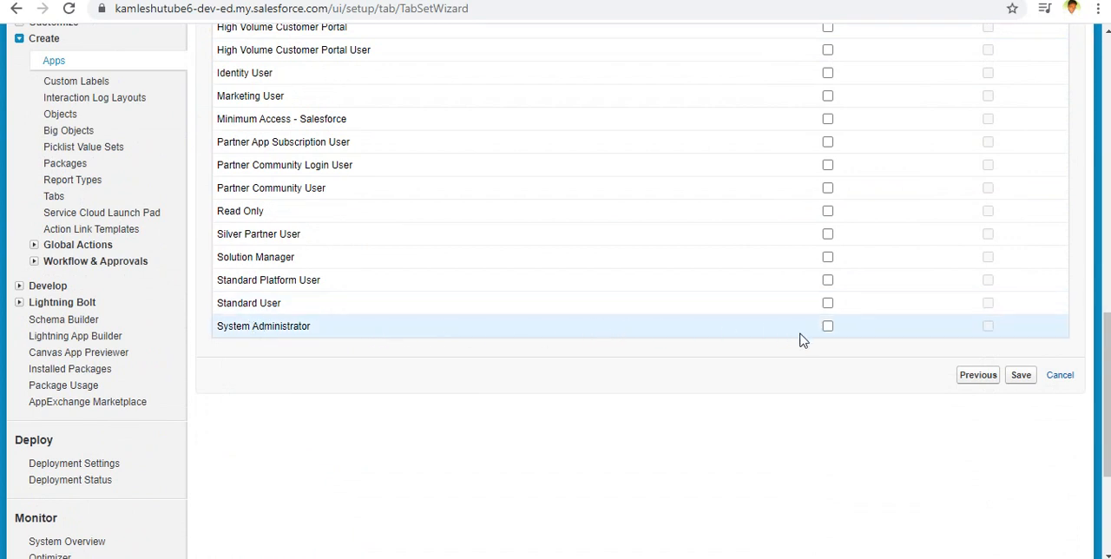
pyautogui.click(827, 326)
pyautogui.scroll(10, 310, 339)
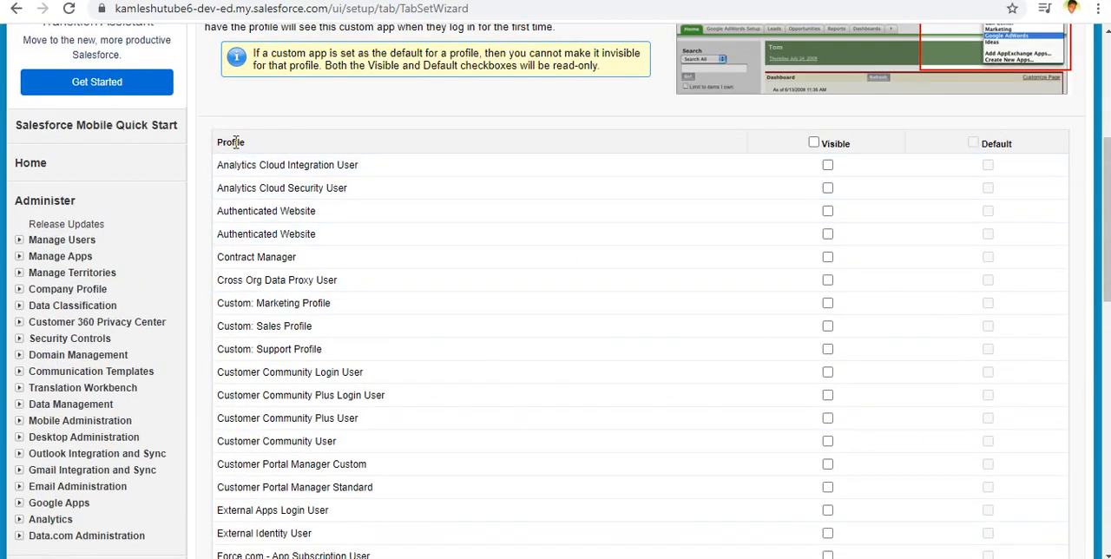
pyautogui.scroll(-10, 297, 227)
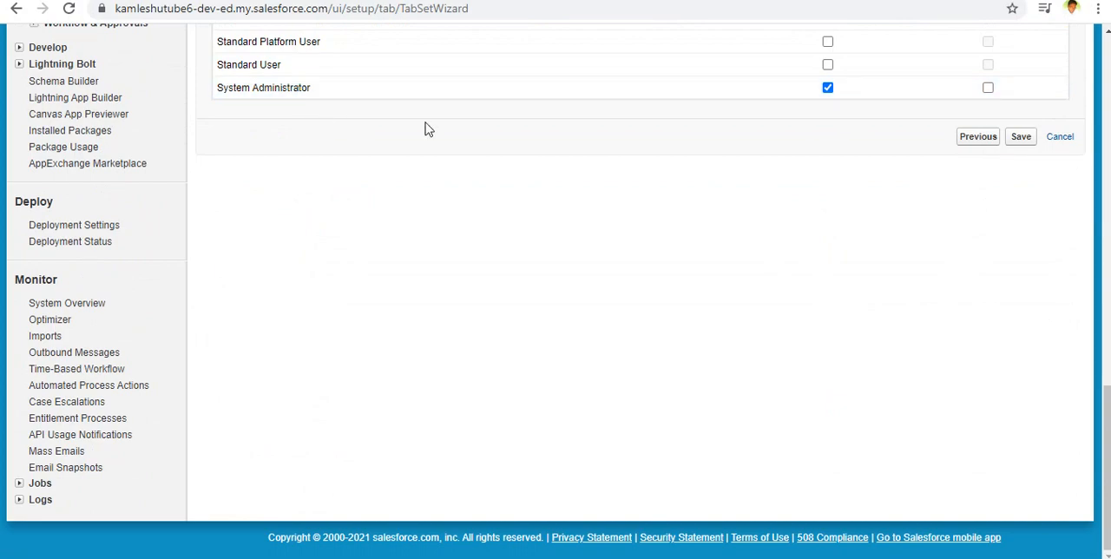
# Try making the app visible to all profiles at once, review the list, and clear the visibility for every profile.
pyautogui.scroll(10, 425, 128)
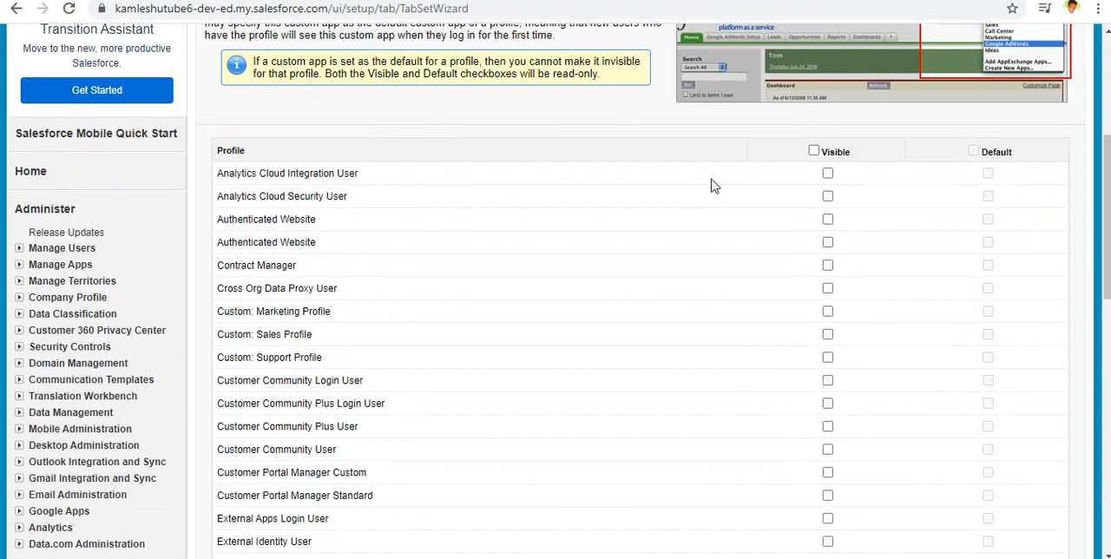
pyautogui.click(813, 151)
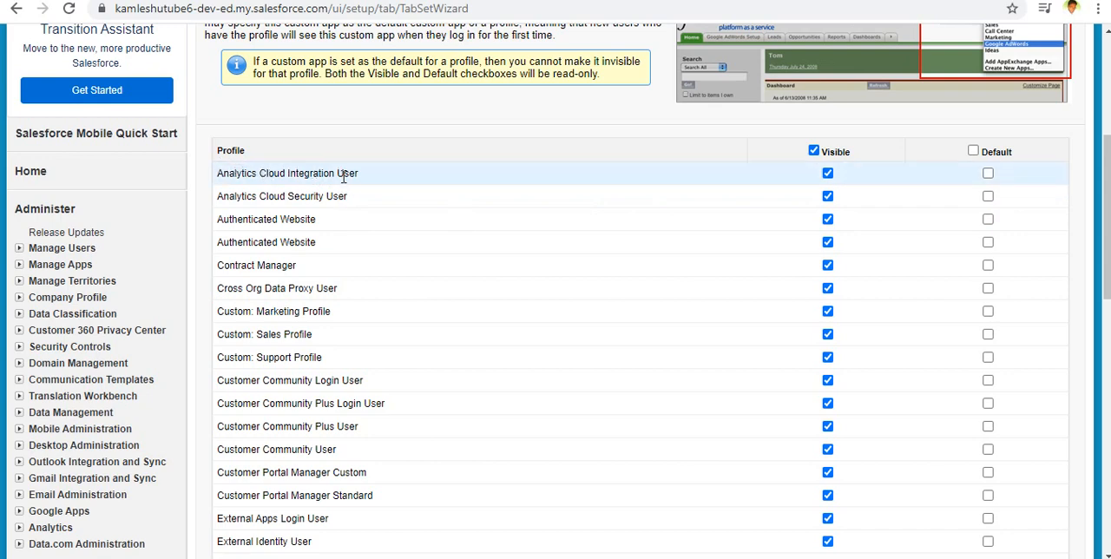
pyautogui.scroll(-2, 344, 176)
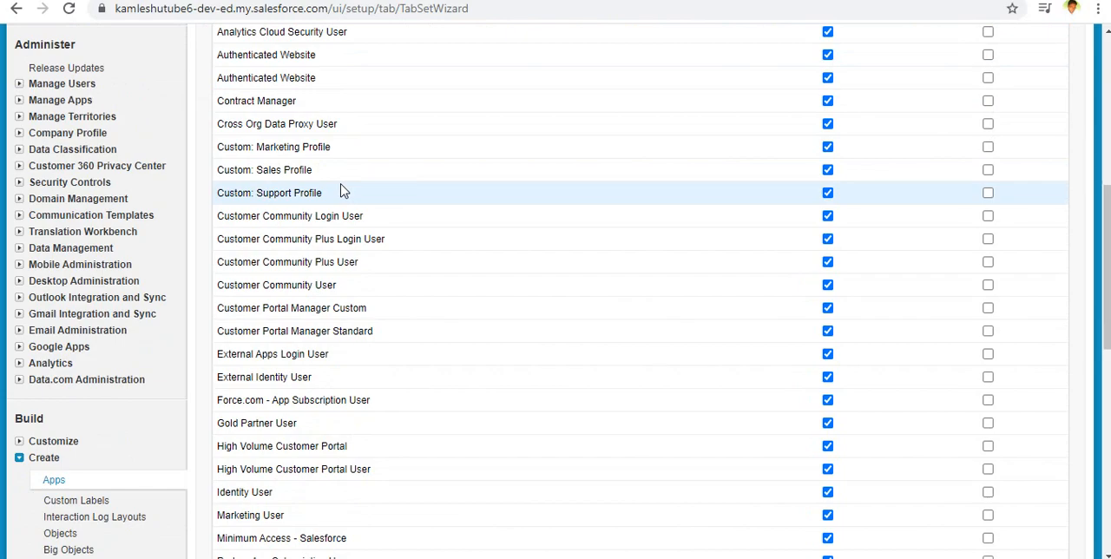
pyautogui.scroll(4, 340, 191)
pyautogui.scroll(-5, 339, 182)
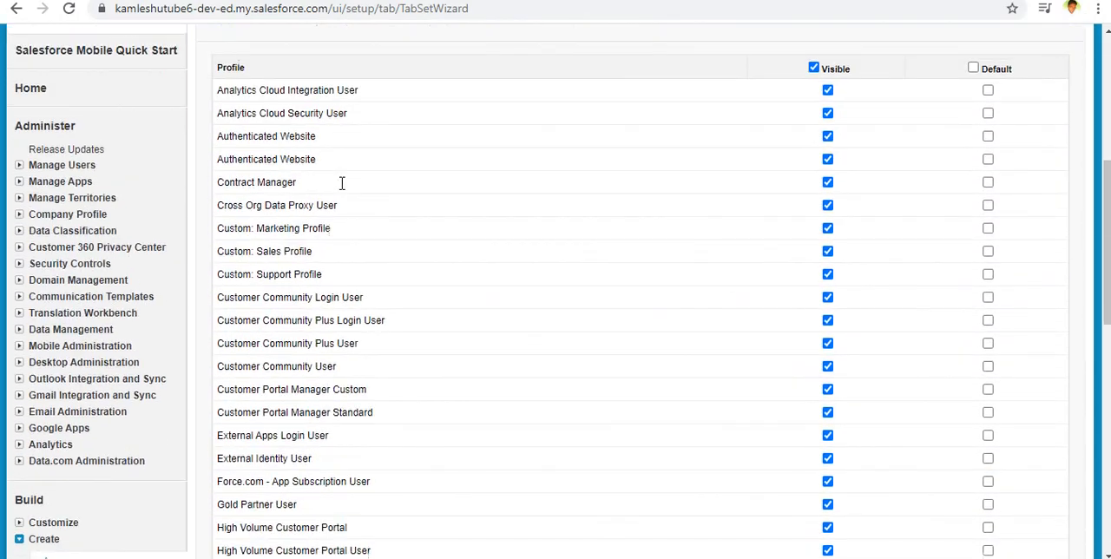
pyautogui.scroll(-2, 342, 183)
pyautogui.scroll(5, 342, 186)
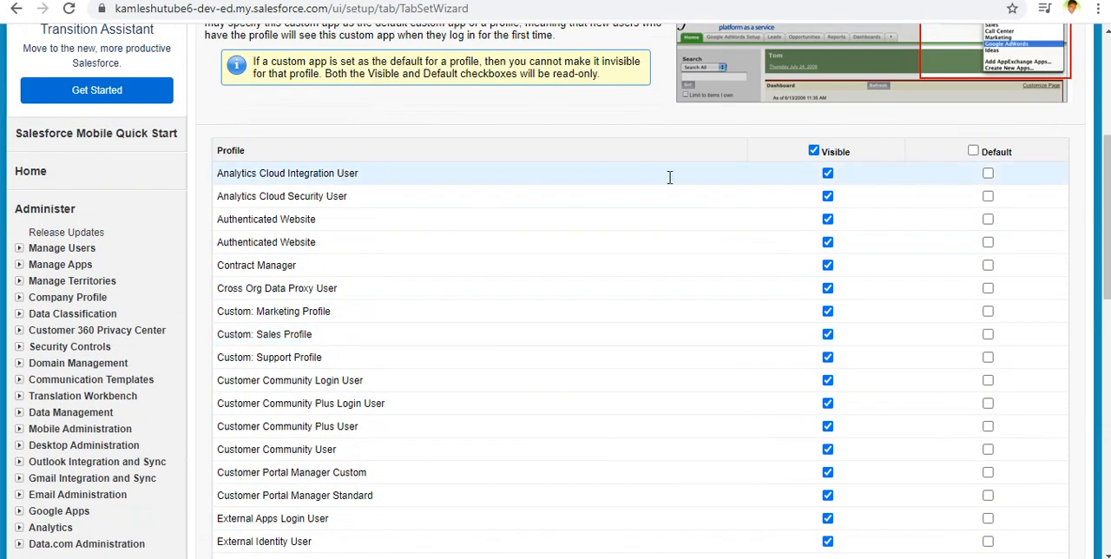
pyautogui.click(813, 151)
pyautogui.click(813, 151)
pyautogui.click(813, 151)
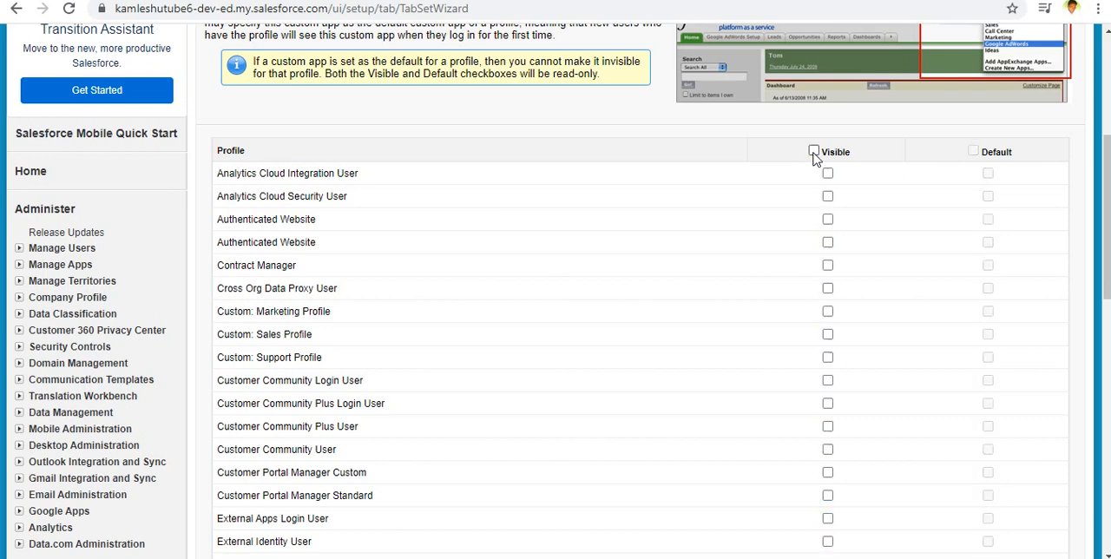
# Make the app visible to the System Administrator profile only and save the custom app.
pyautogui.scroll(-6, 818, 194)
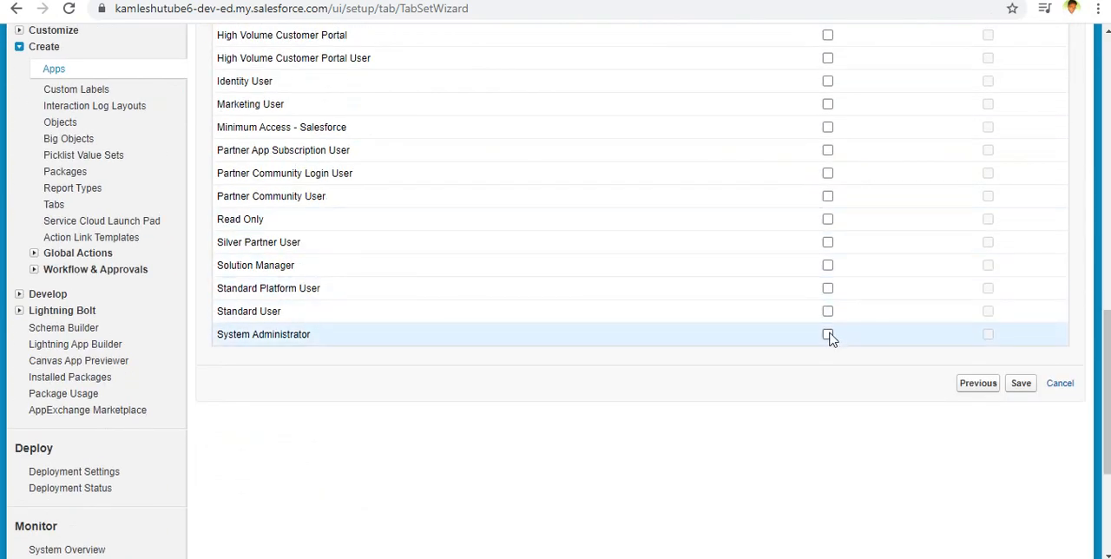
pyautogui.click(827, 335)
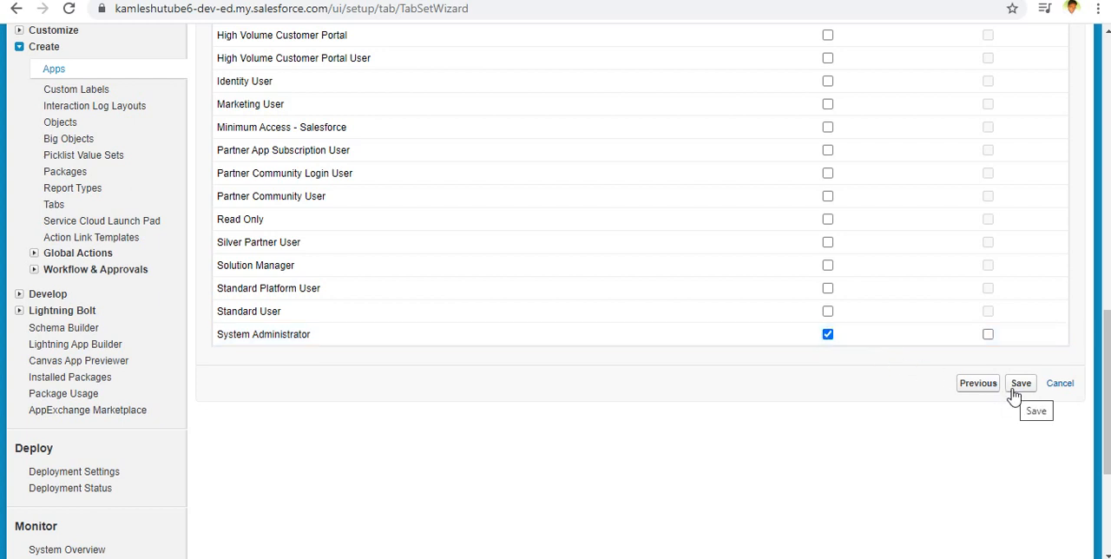
pyautogui.click(1015, 393)
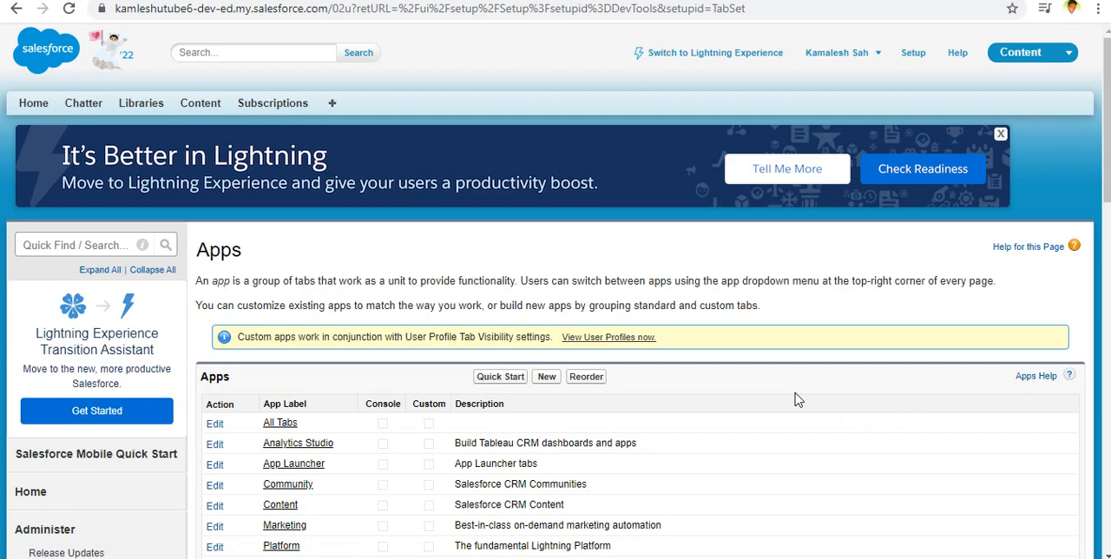
# Locate the Recruiting entry in the apps list and switch from the Content app to the Recruiting app.
pyautogui.scroll(-3, 793, 396)
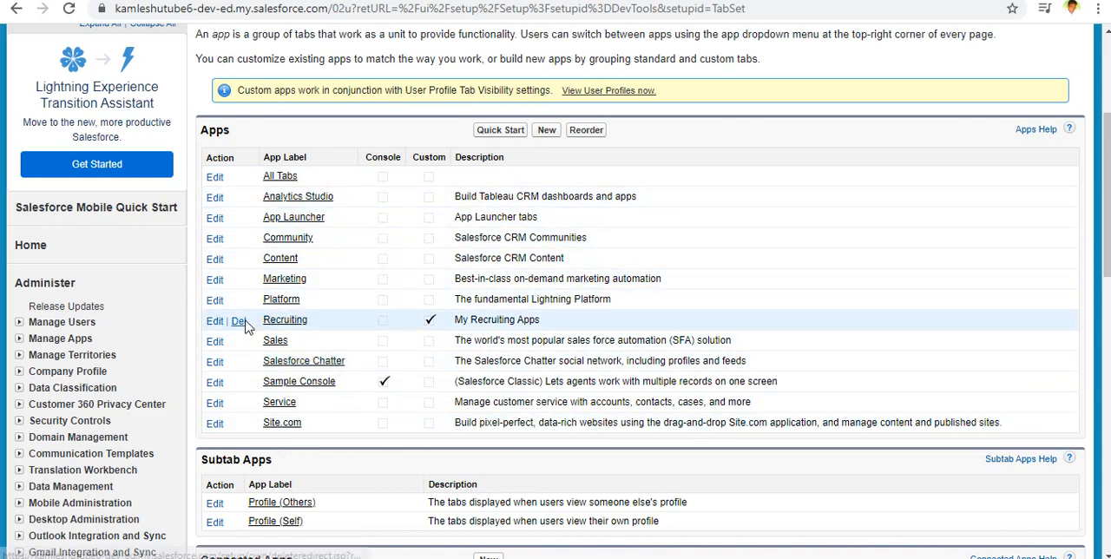
pyautogui.scroll(3, 356, 319)
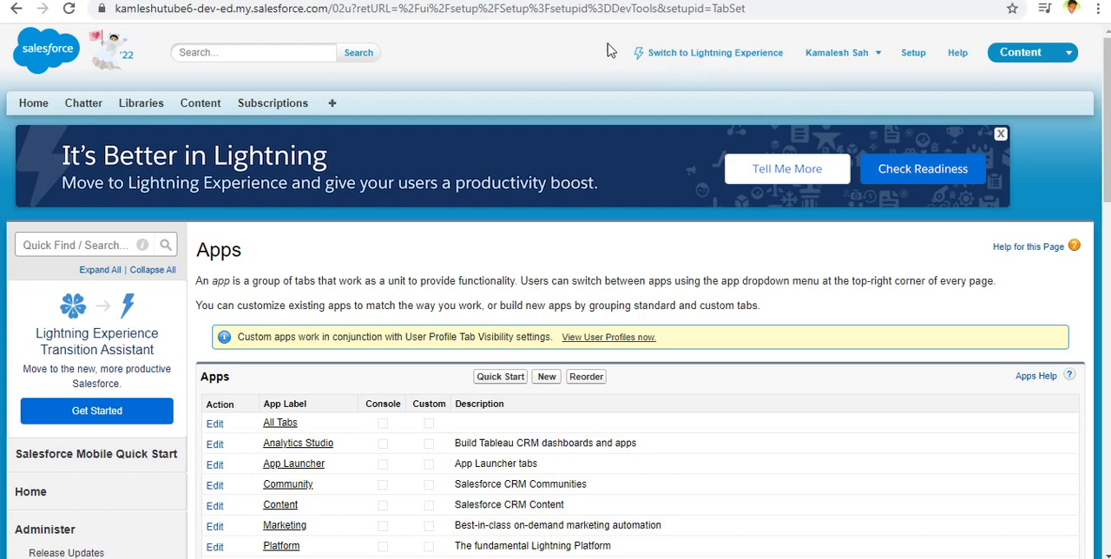
pyautogui.click(1072, 58)
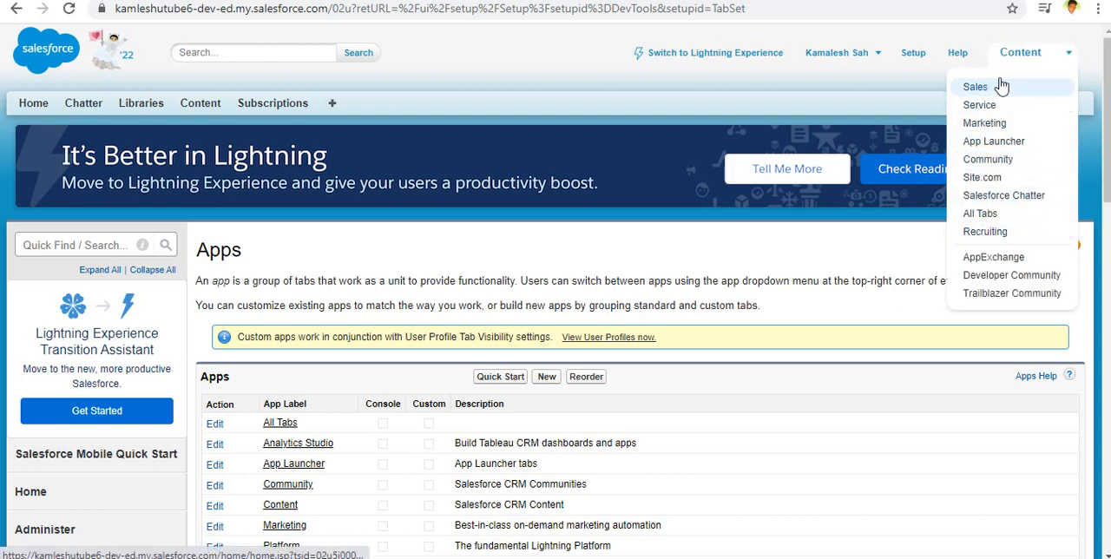
pyautogui.click(985, 233)
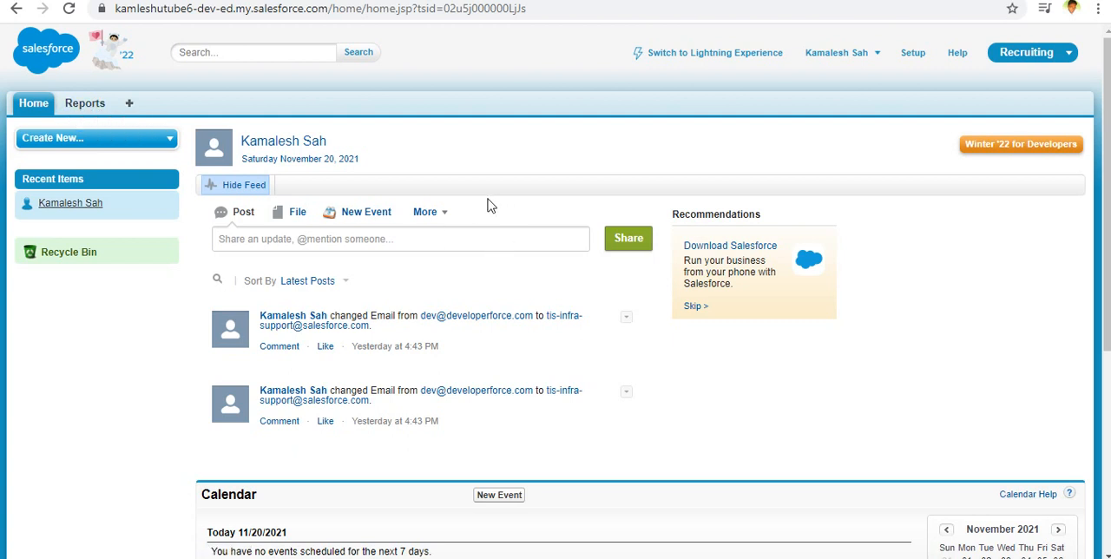
# View the Recruiting app's Reports page, decline the quick tour, and return to the Home page.
pyautogui.click(92, 104)
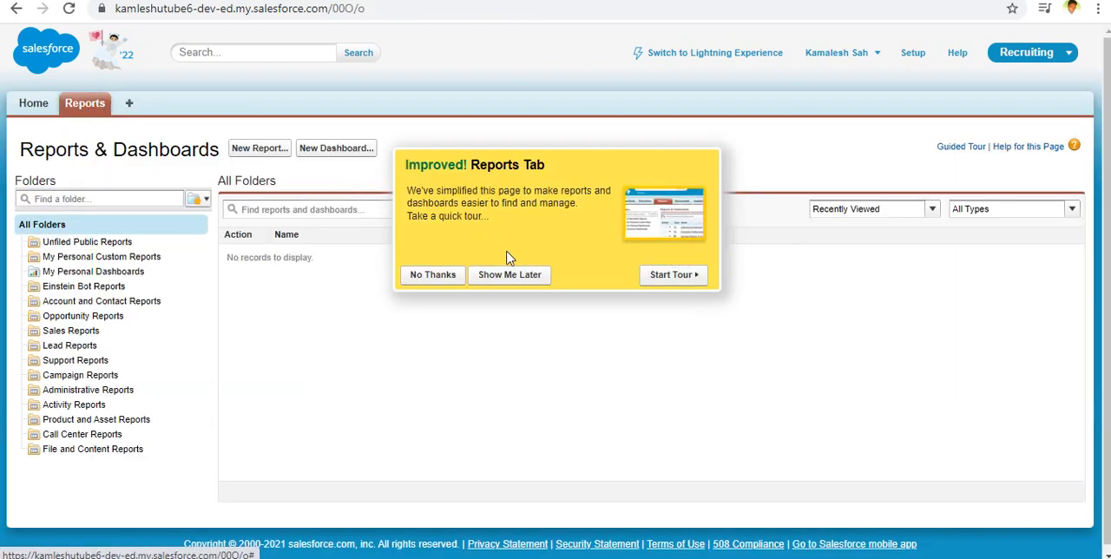
pyautogui.click(452, 276)
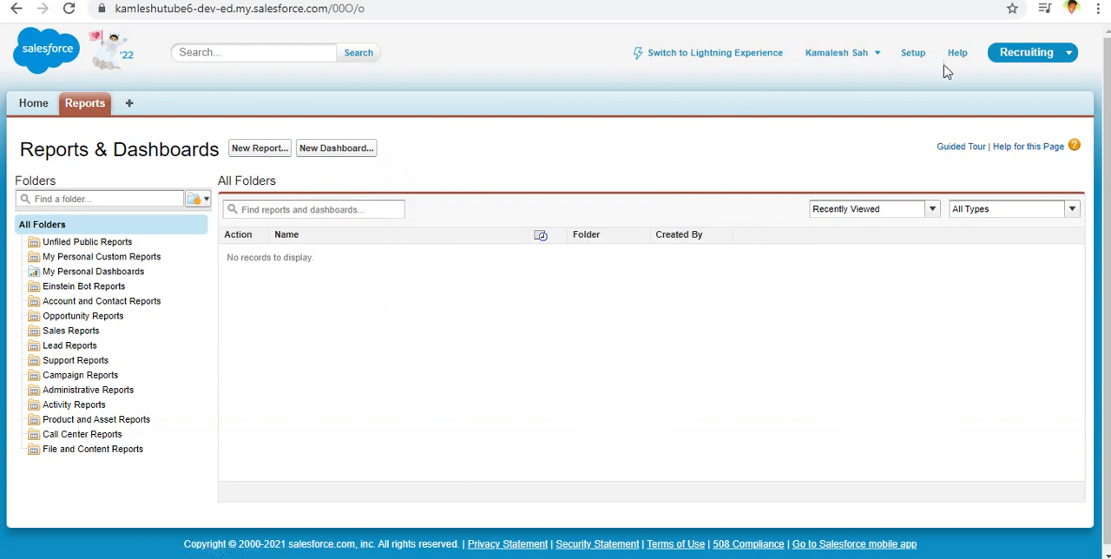
pyautogui.click(35, 104)
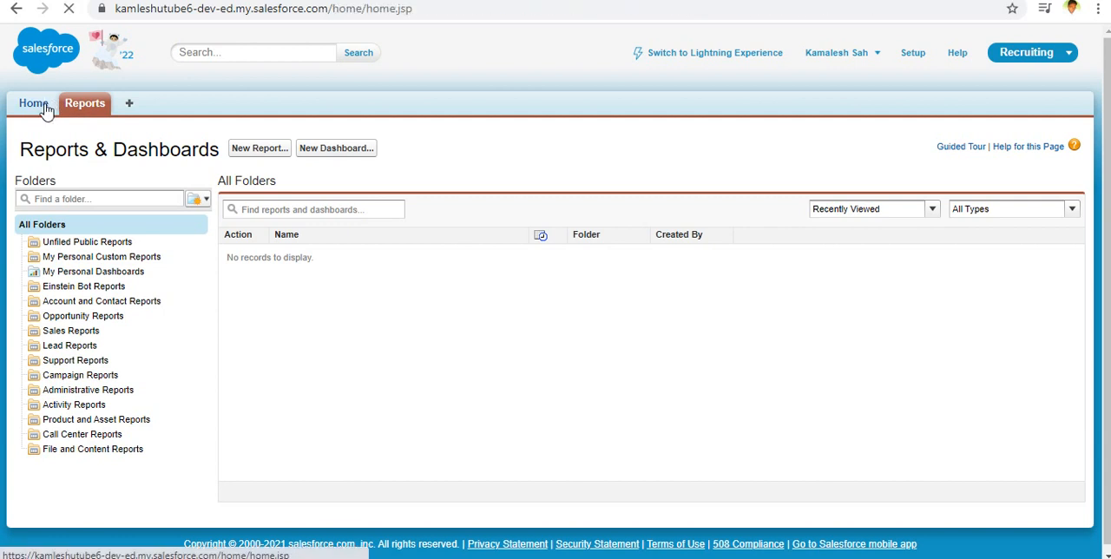